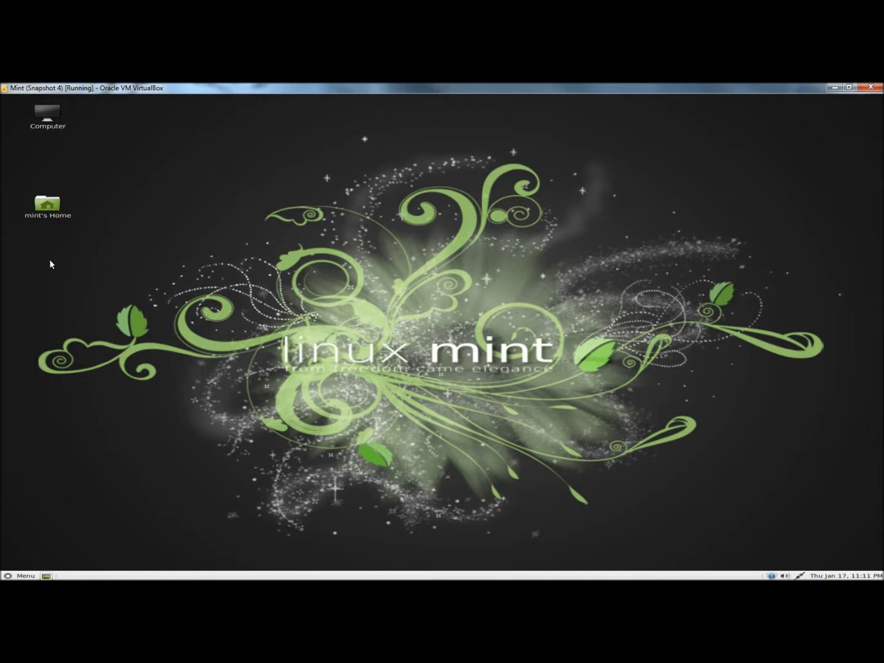
# Open the home folder from the desktop and bring up the Documents folder's context menu.
pyautogui.doubleClick(50, 206)
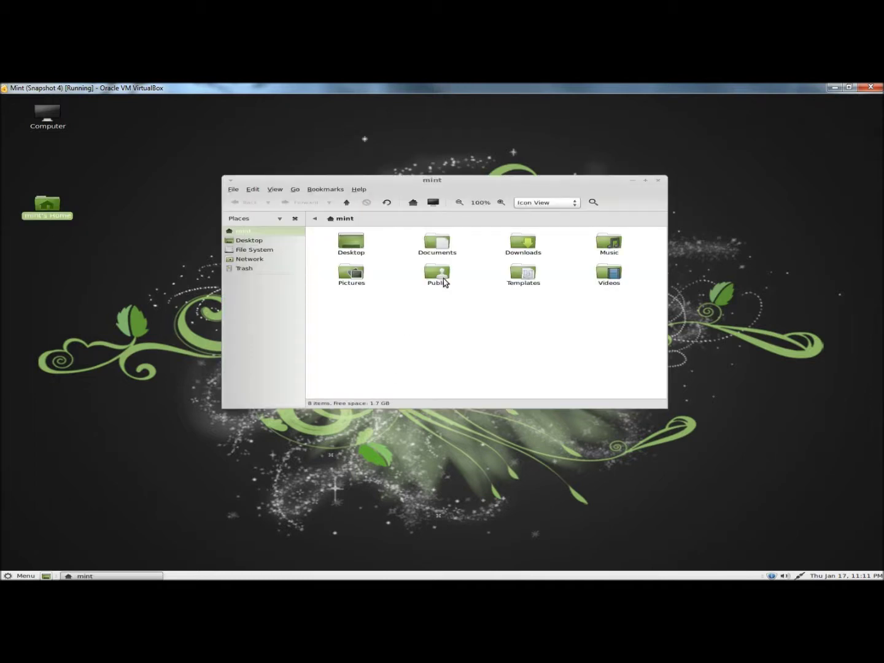
pyautogui.rightClick(439, 242)
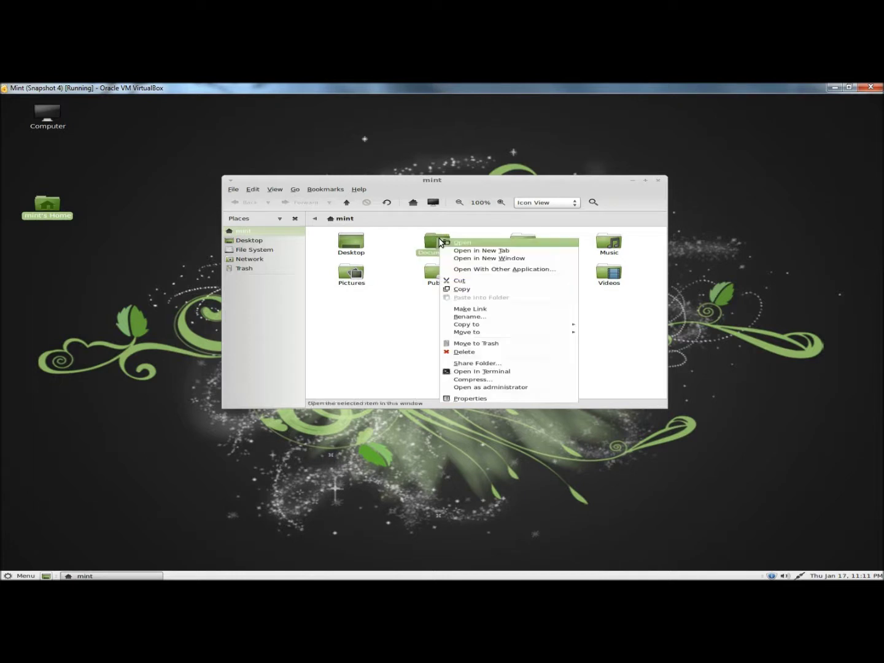
# Start Compress on Documents, keeping the name Documents and the .7z format in the home folder.
pyautogui.click(468, 384)
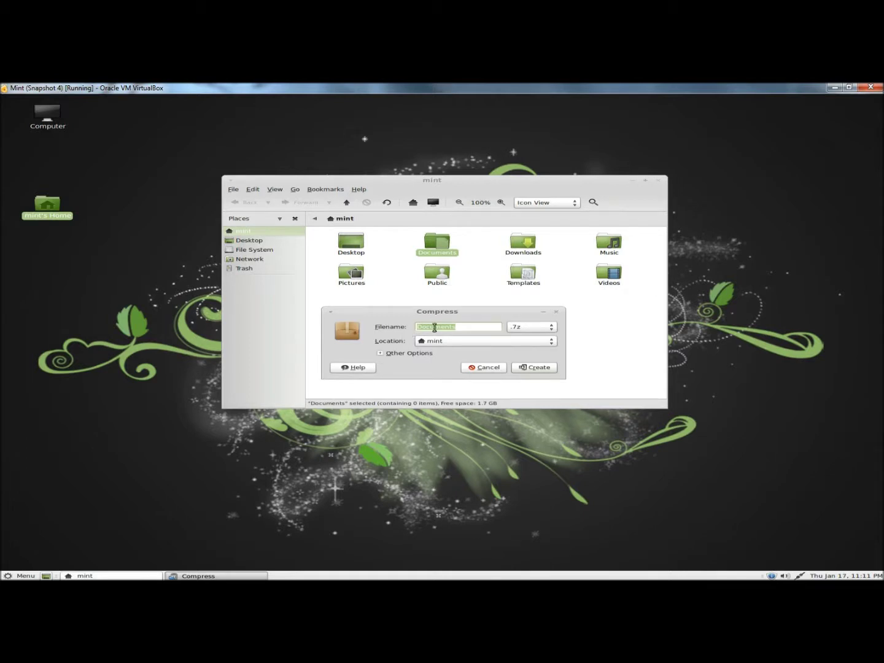
pyautogui.click(464, 329)
pyautogui.click(549, 331)
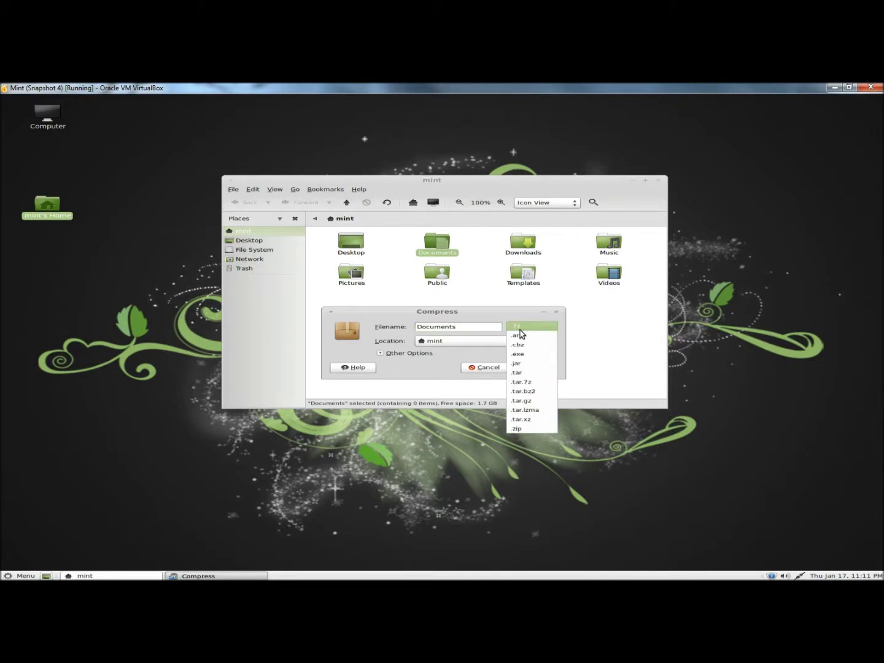
pyautogui.click(522, 326)
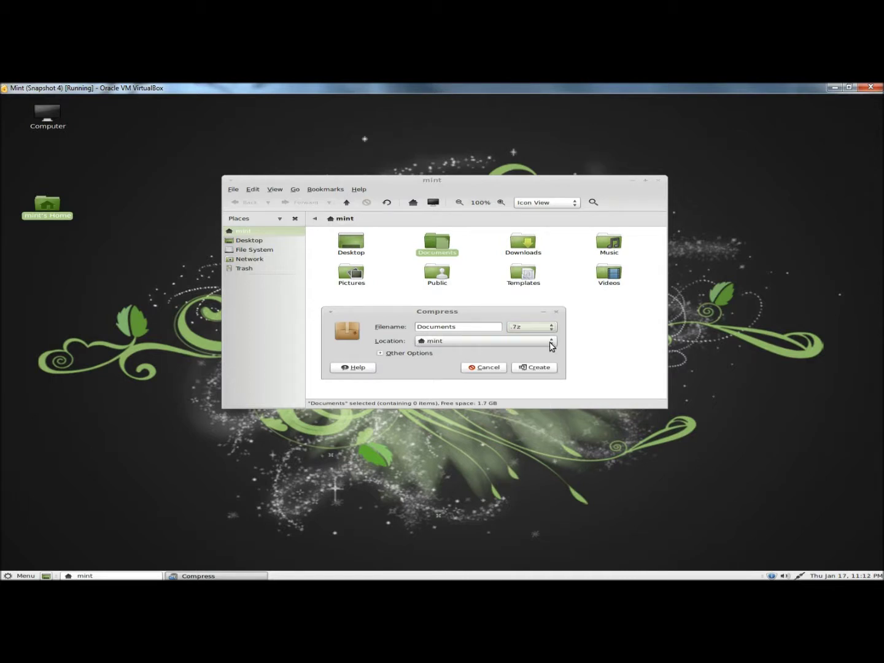
pyautogui.click(381, 353)
# Enter a password with the file list encrypted and create the Documents.7z archive.
pyautogui.click(440, 364)
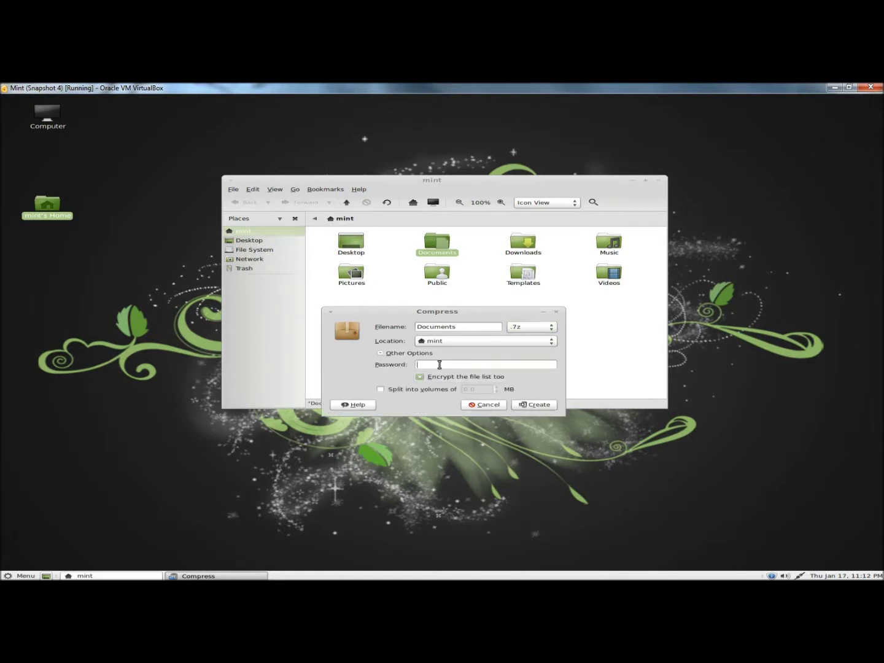
pyautogui.write('p')
pyautogui.click(539, 406)
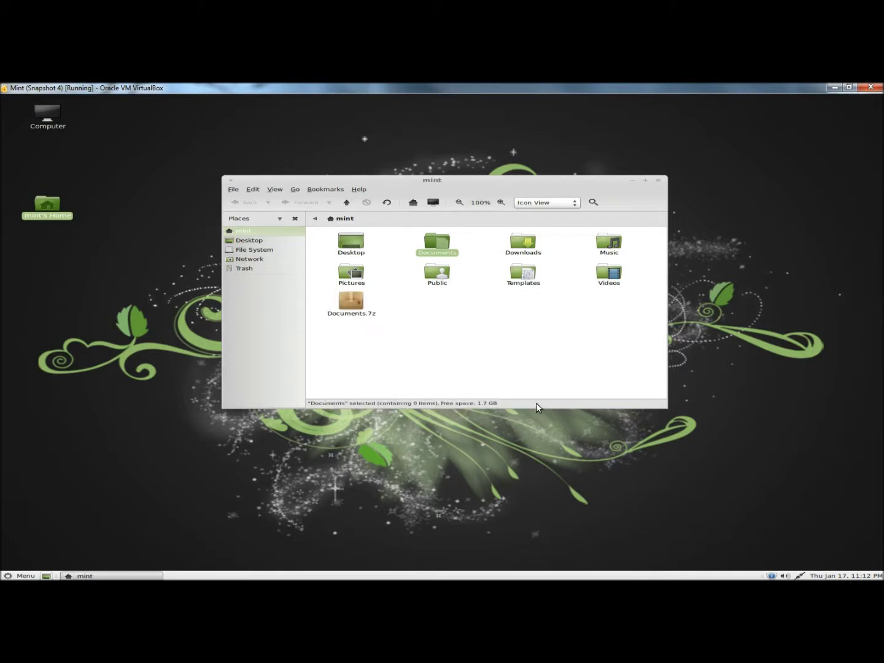
# Choose Extract Here on the new Documents.7z in the home folder.
pyautogui.rightClick(350, 302)
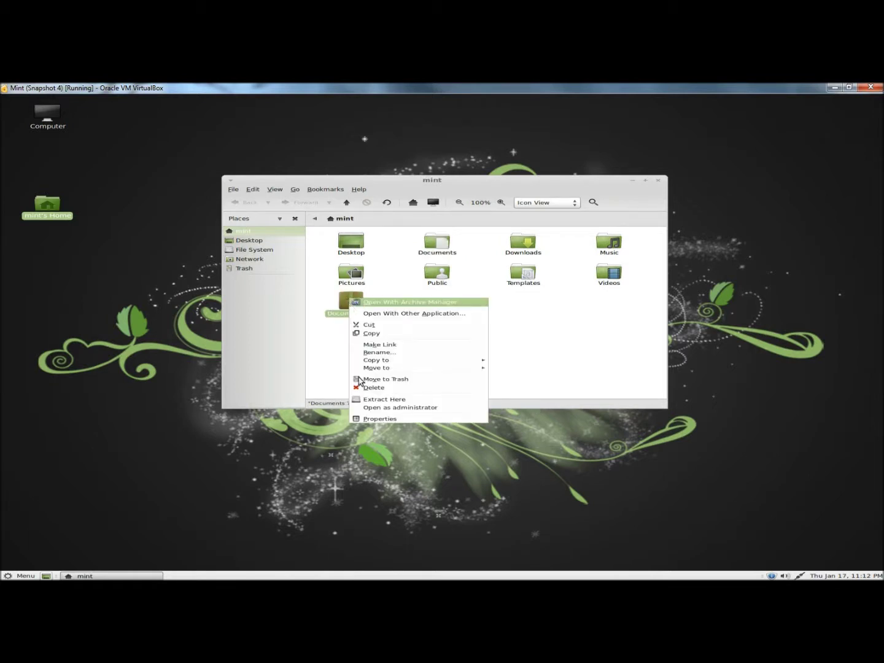
pyautogui.click(392, 399)
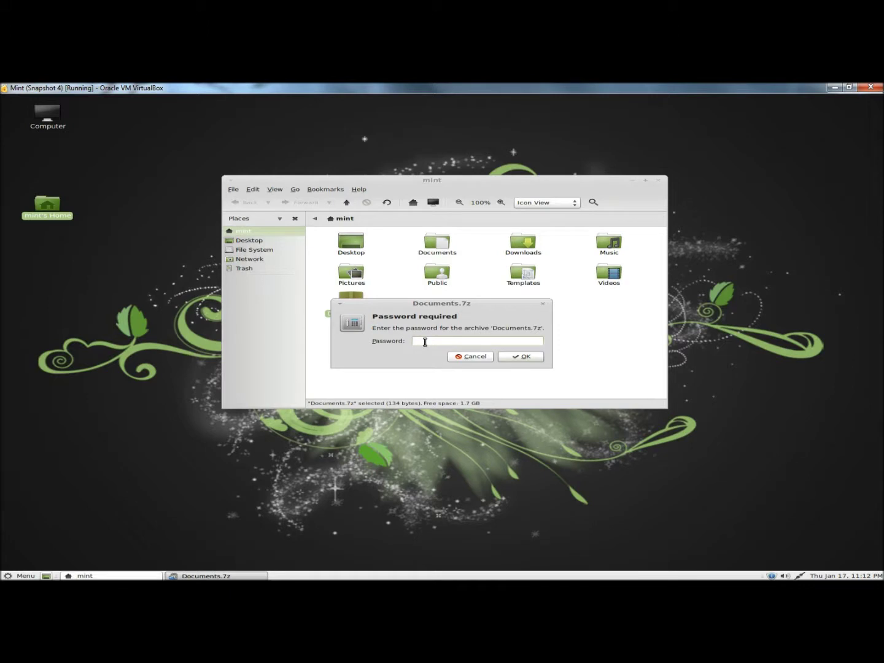
pyautogui.write('p')
# Confirm the entered password so File Roller extracts Documents.7z into Documents (2).
pyautogui.click(527, 358)
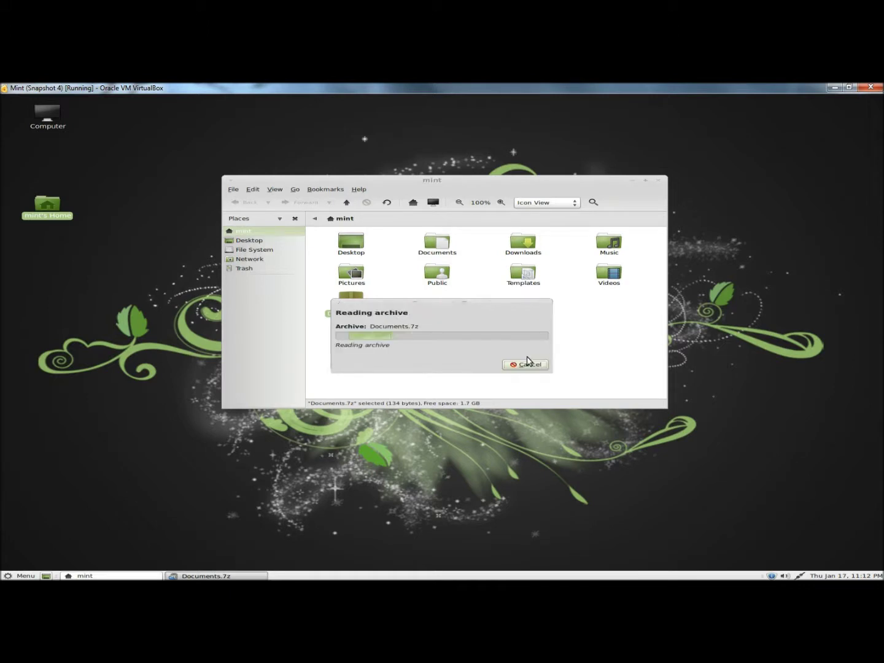